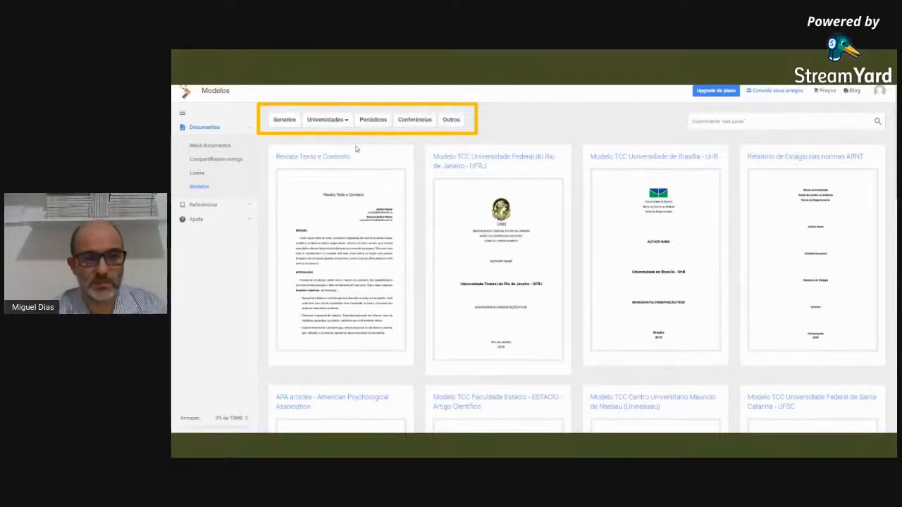
pyautogui.click(357, 149)
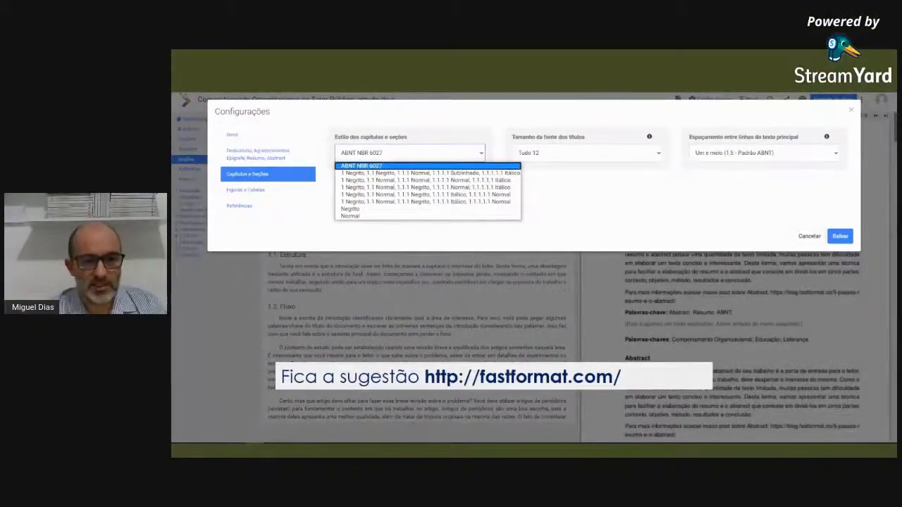
pyautogui.click(487, 349)
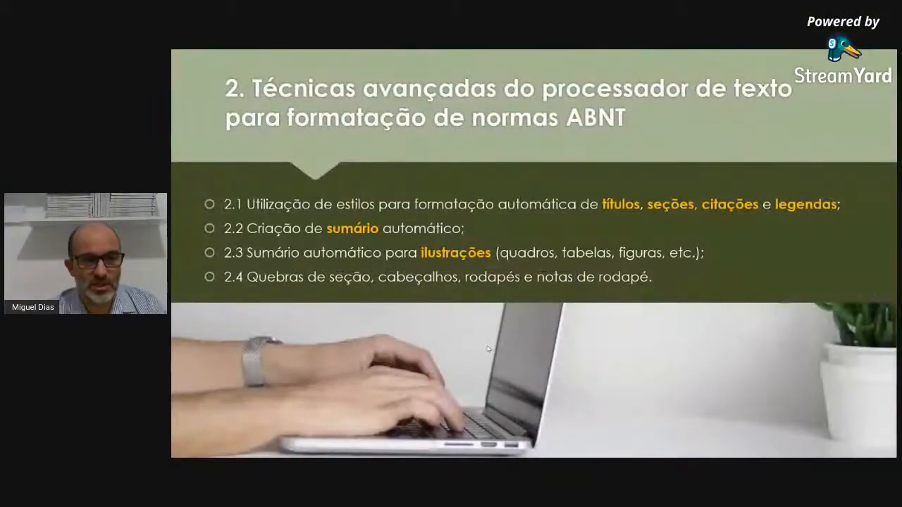
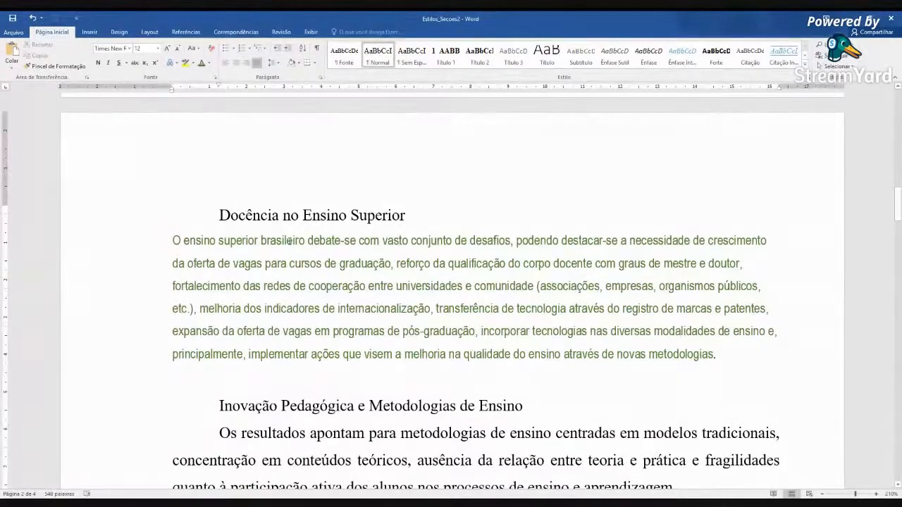
pyautogui.scroll(-1, 290, 241)
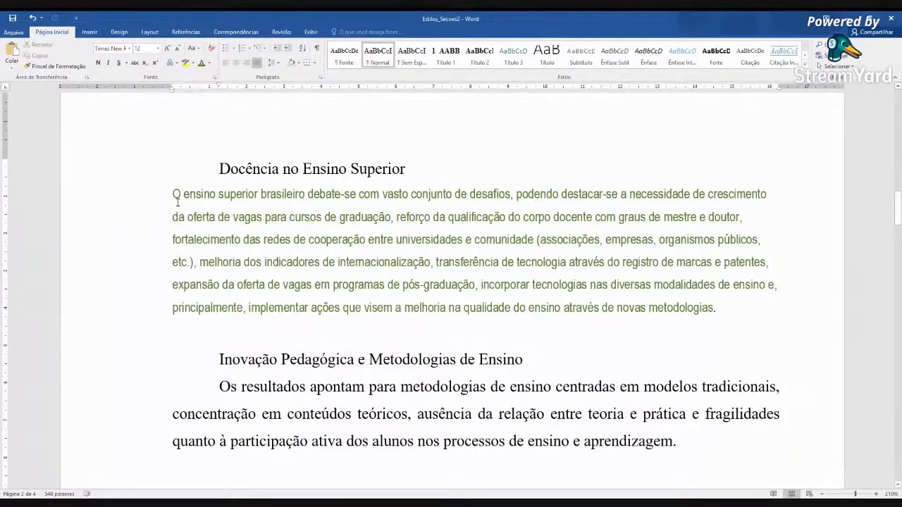
pyautogui.moveTo(175, 196); pyautogui.dragTo(716, 308)
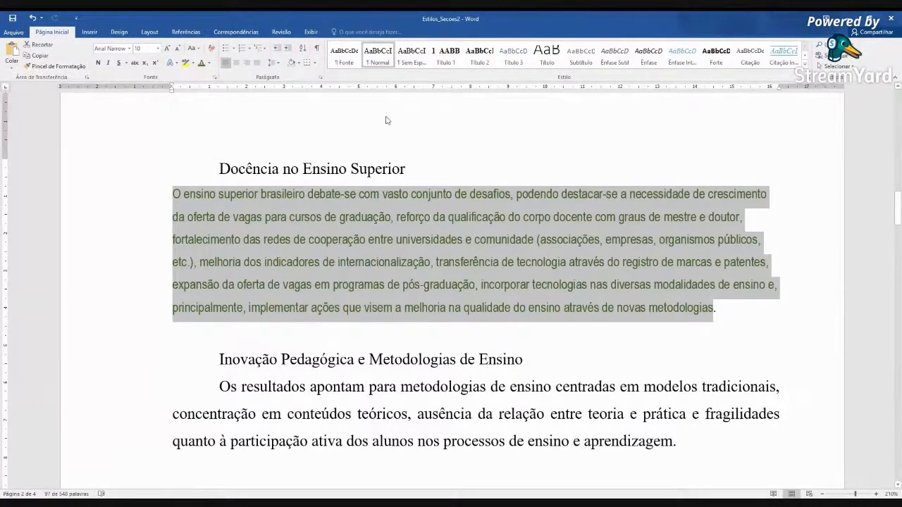
pyautogui.rightClick(379, 58)
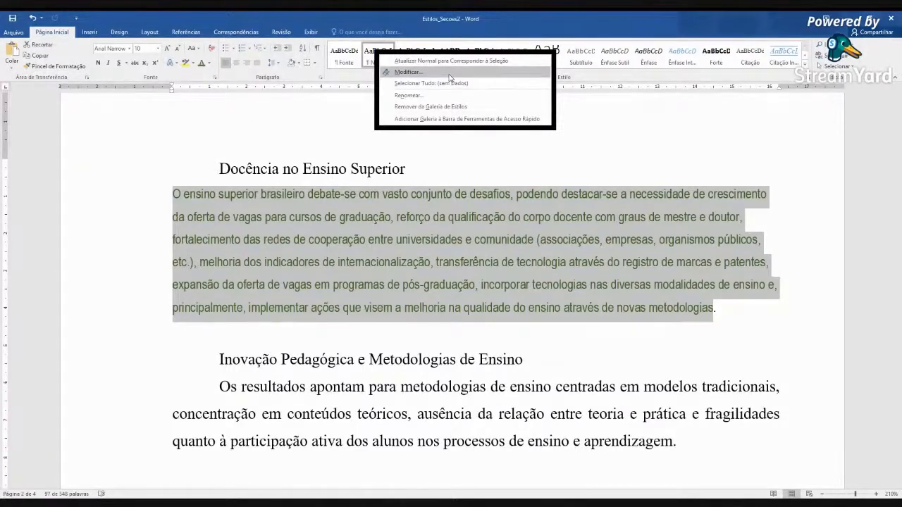
pyautogui.press('Escape')
pyautogui.click(226, 197)
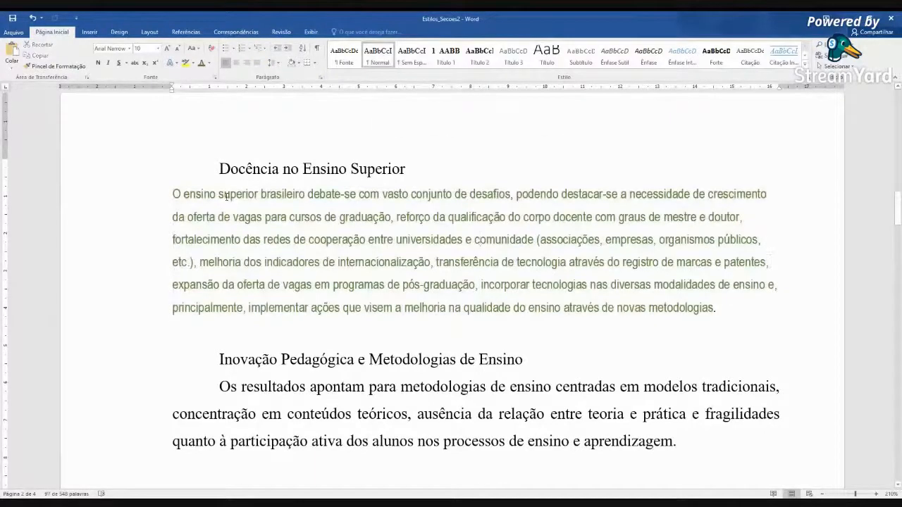
pyautogui.moveTo(171, 193); pyautogui.dragTo(710, 311)
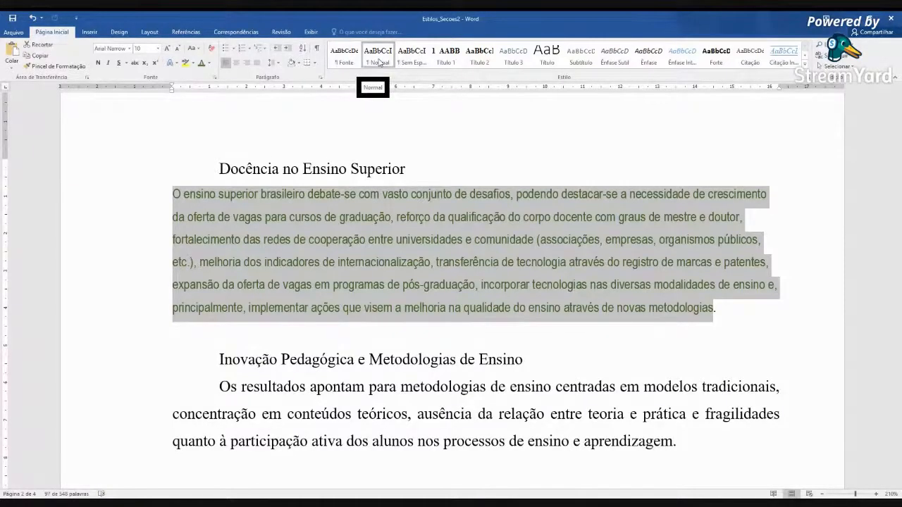
pyautogui.click(383, 168)
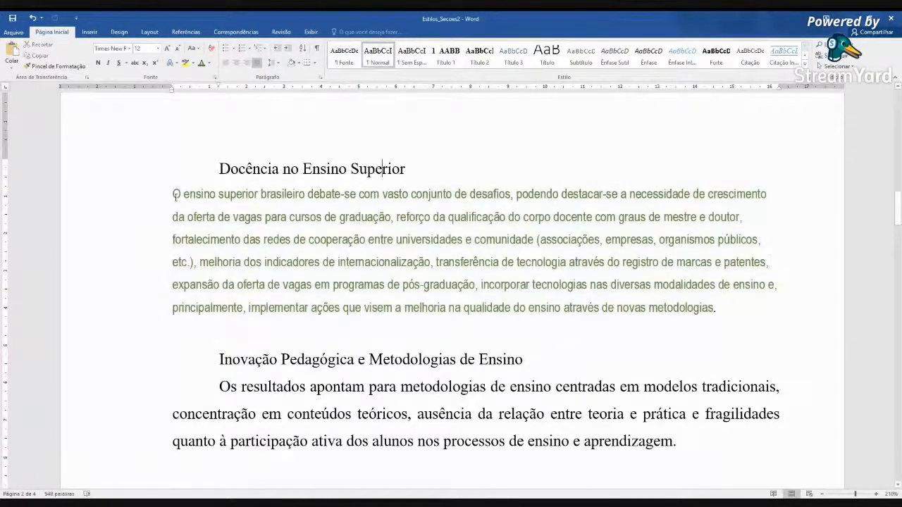
pyautogui.moveTo(174, 196); pyautogui.dragTo(187, 263)
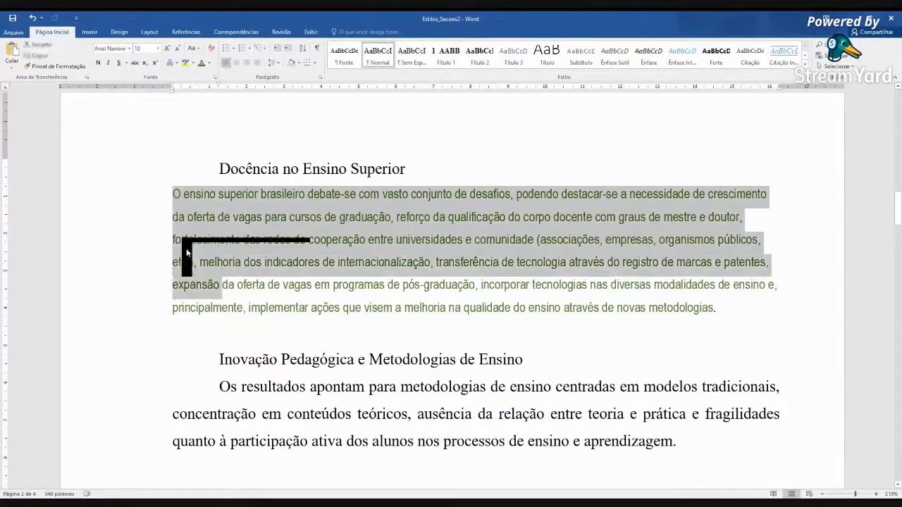
pyautogui.click(193, 217)
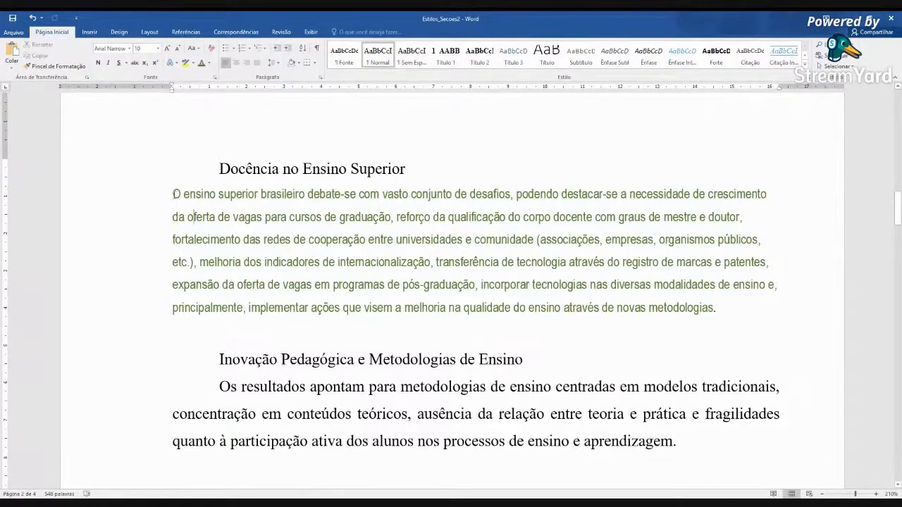
pyautogui.click(174, 195)
# Apply the Normal style to the whole green body paragraph below the heading "Docência no Ensino Superior"
pyautogui.moveTo(310, 308); pyautogui.dragTo(232, 217)
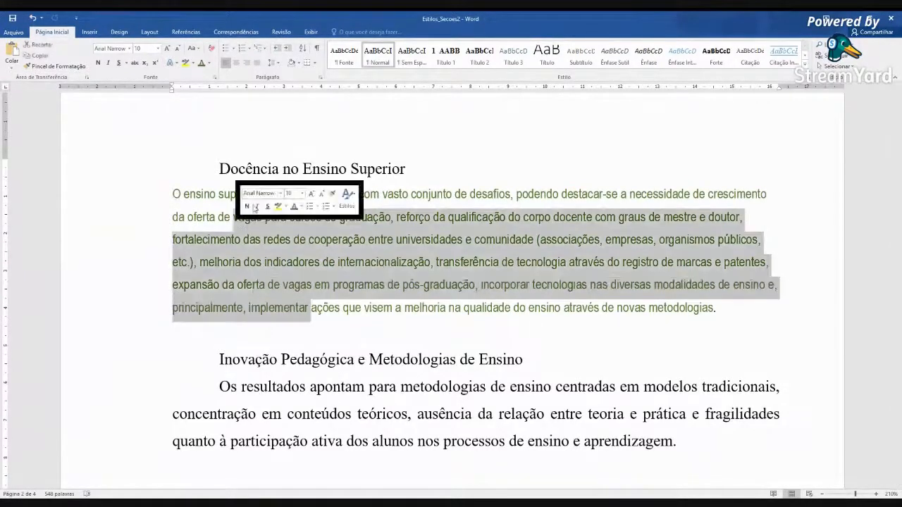
pyautogui.click(381, 56)
pyautogui.click(258, 217)
pyautogui.moveTo(172, 195); pyautogui.dragTo(375, 381)
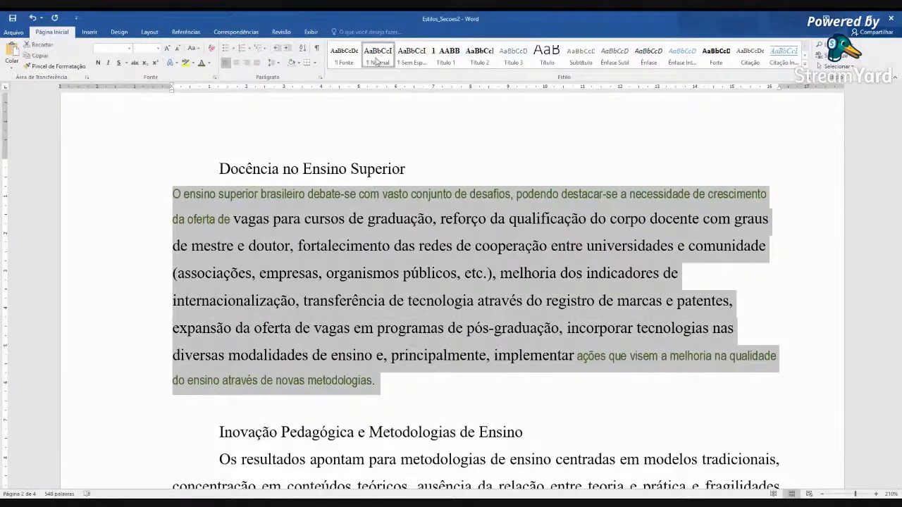
pyautogui.click(378, 57)
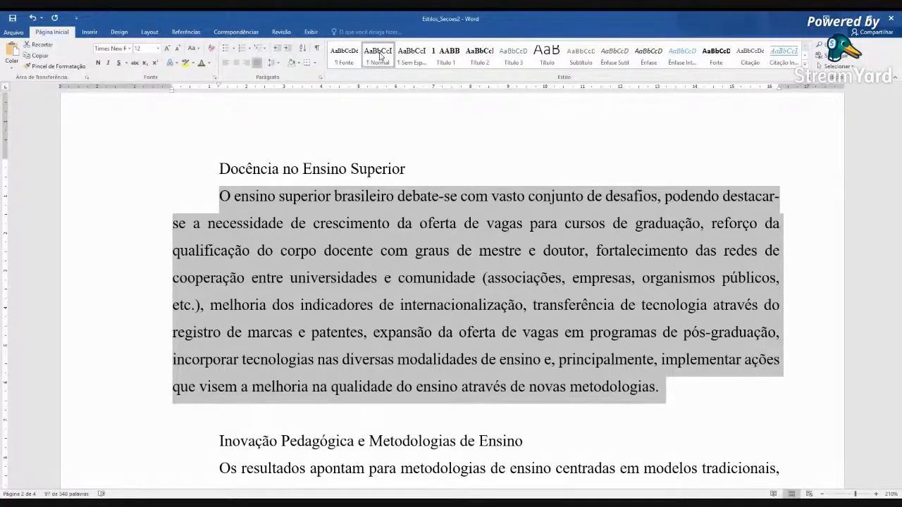
pyautogui.click(400, 207)
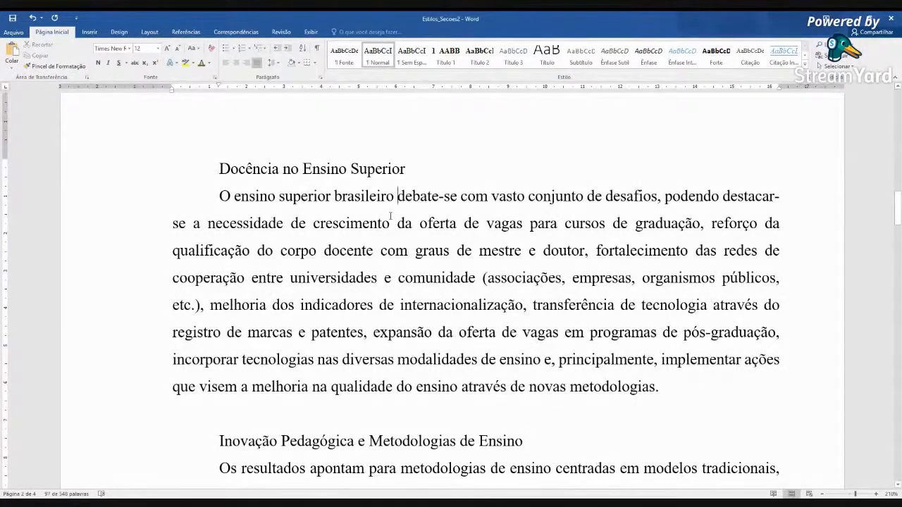
# Apply the Título 1 style to the heading "Docência no Ensino Superior"
pyautogui.scroll(1, 391, 216)
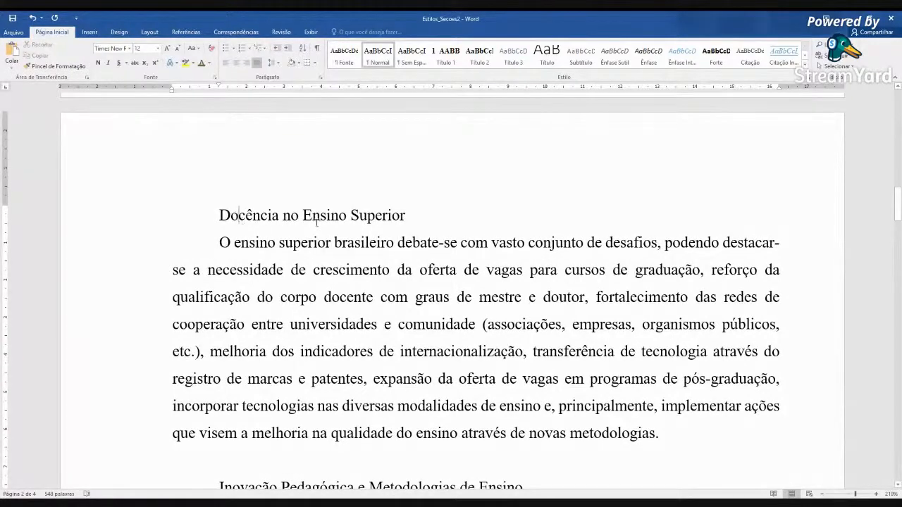
pyautogui.moveTo(408, 215); pyautogui.dragTo(217, 213)
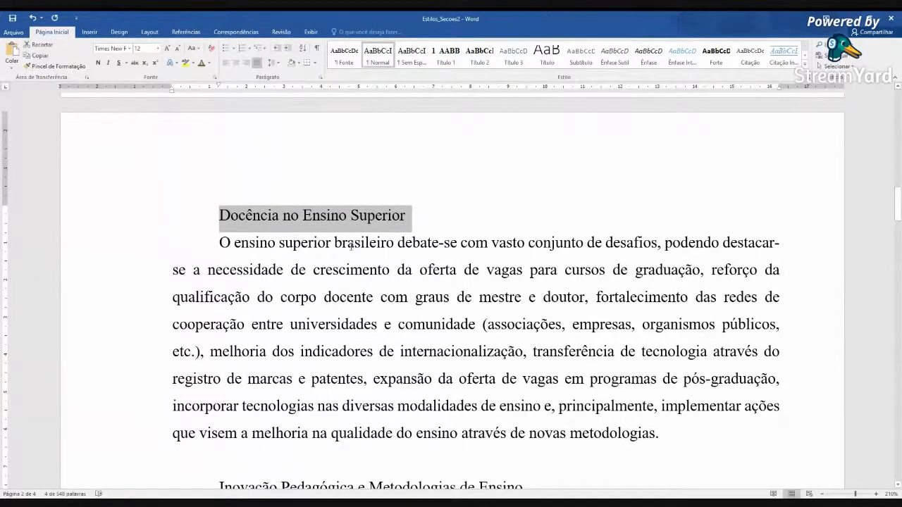
pyautogui.click(448, 55)
pyautogui.click(448, 63)
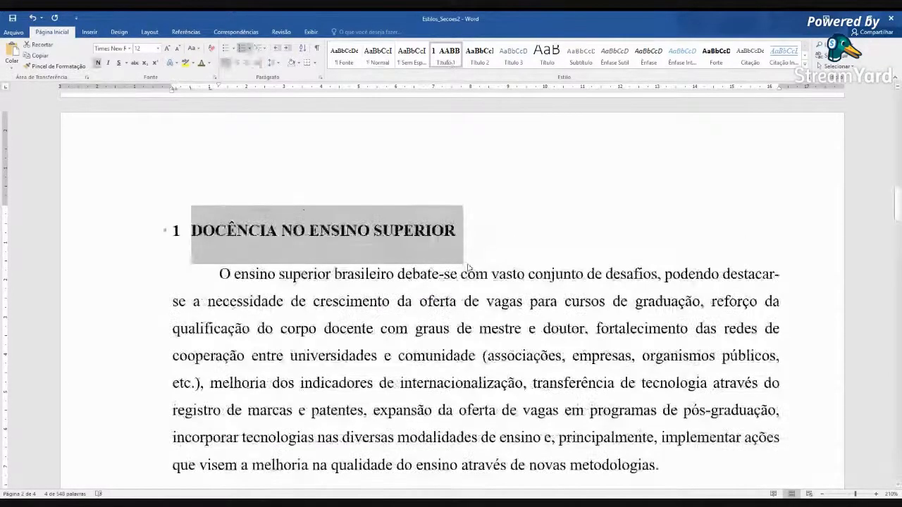
pyautogui.click(476, 265)
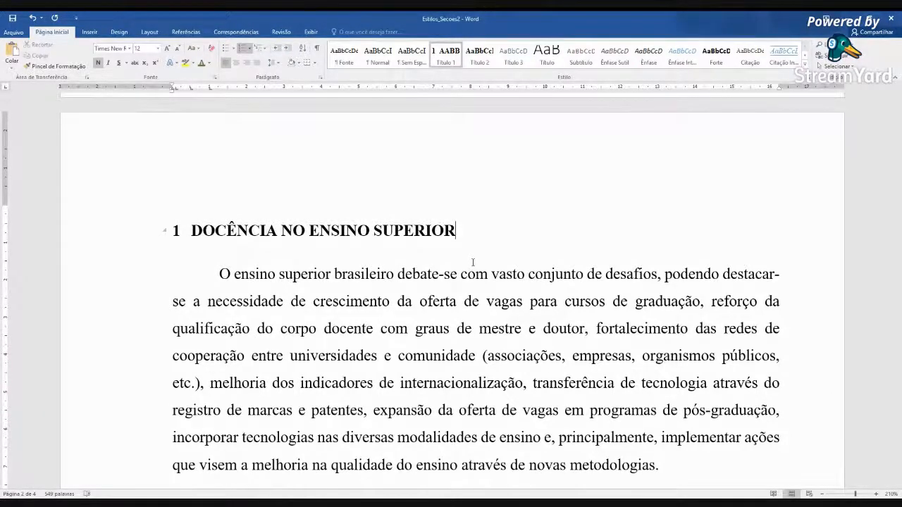
# Apply the Título 1 style to the heading "Inovação Pedagógica e Metodologias de Ensino"
pyautogui.scroll(-3, 473, 263)
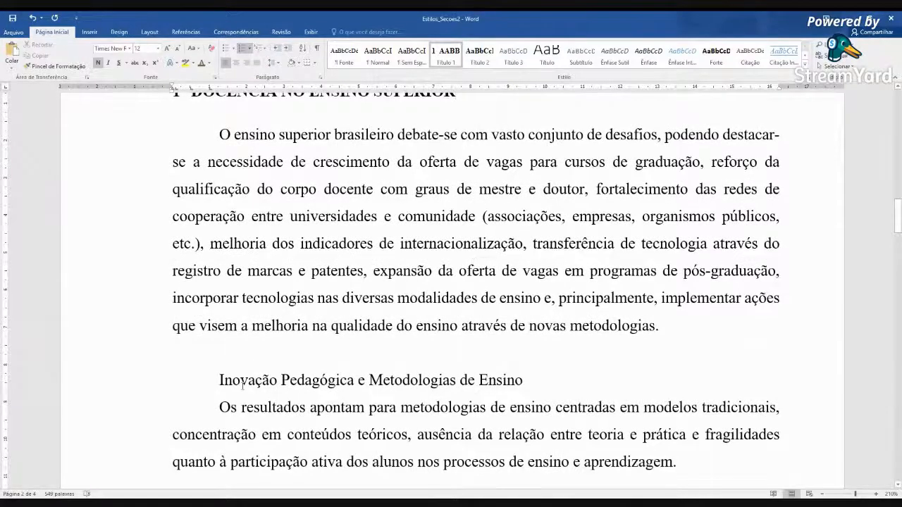
pyautogui.click(233, 380)
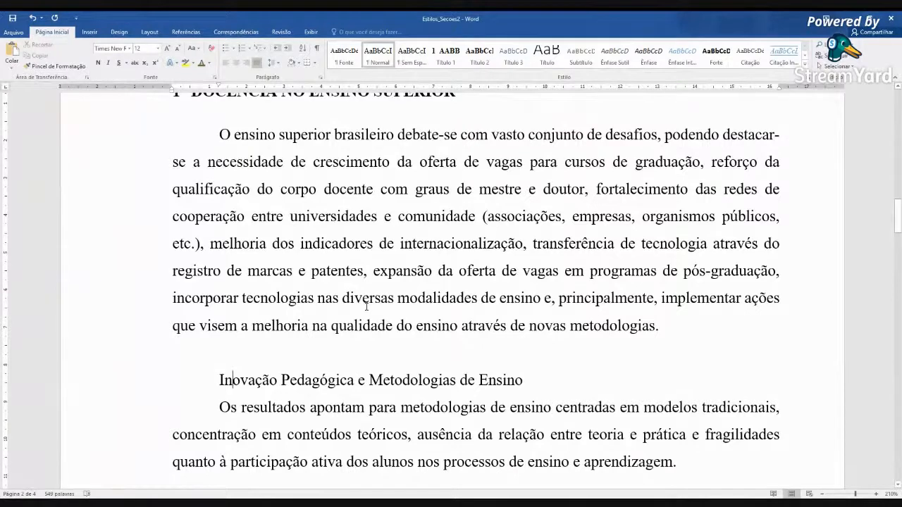
pyautogui.click(490, 383)
pyautogui.click(448, 64)
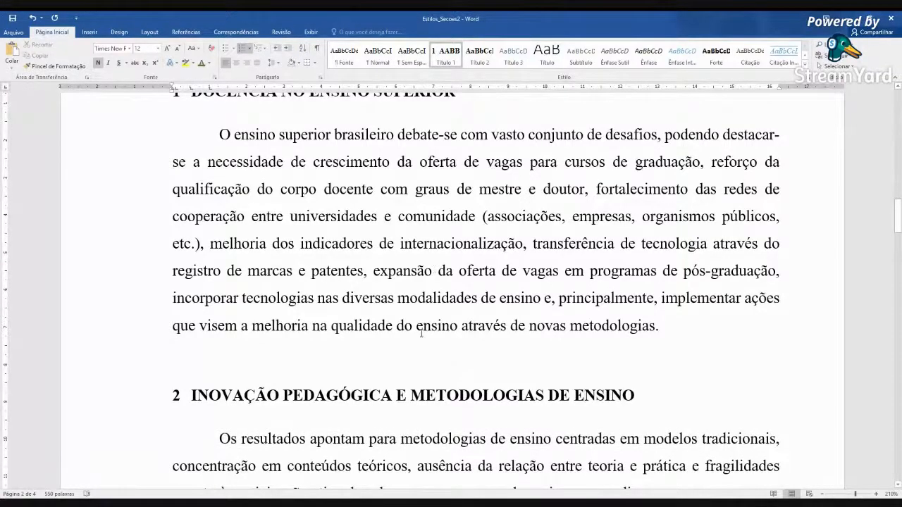
# Apply the Título 2 style to the subheading "2.1 Tecnologias e Inovação Pedagógica"
pyautogui.scroll(-4, 421, 333)
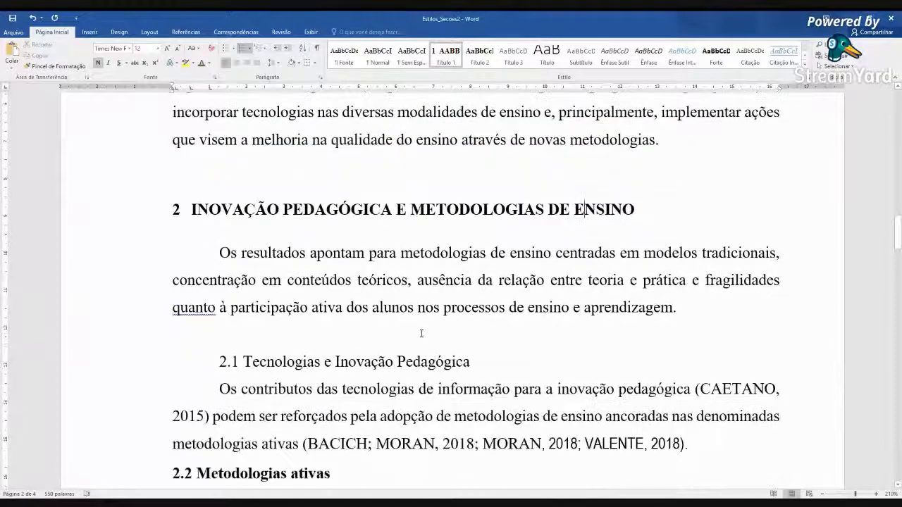
pyautogui.scroll(-1, 421, 334)
pyautogui.scroll(-1, 416, 331)
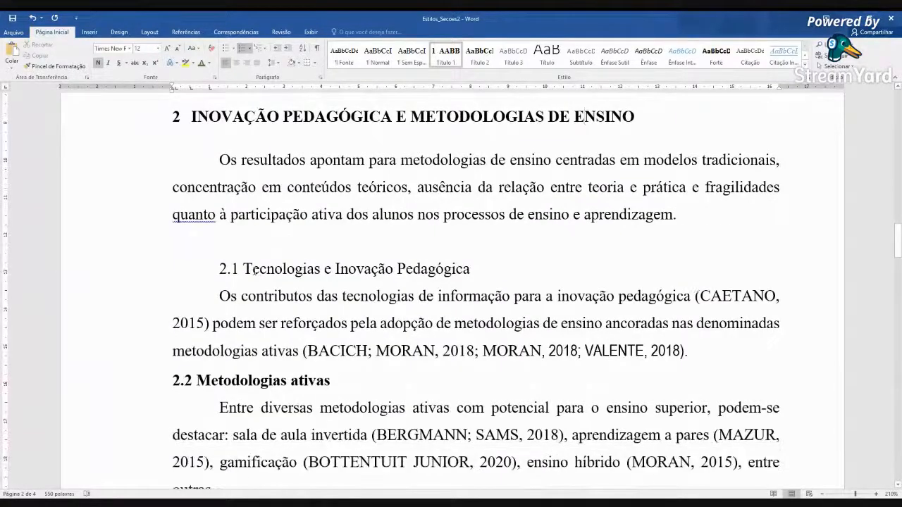
pyautogui.click(255, 269)
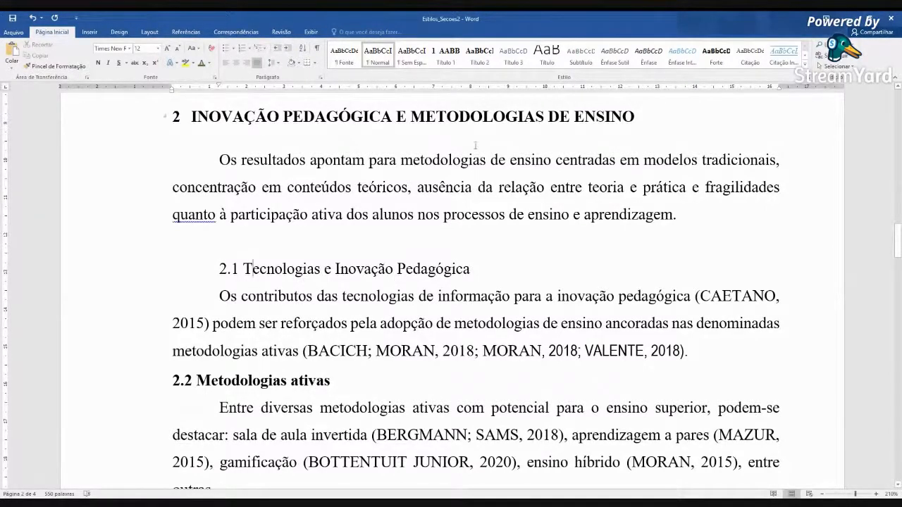
pyautogui.click(480, 56)
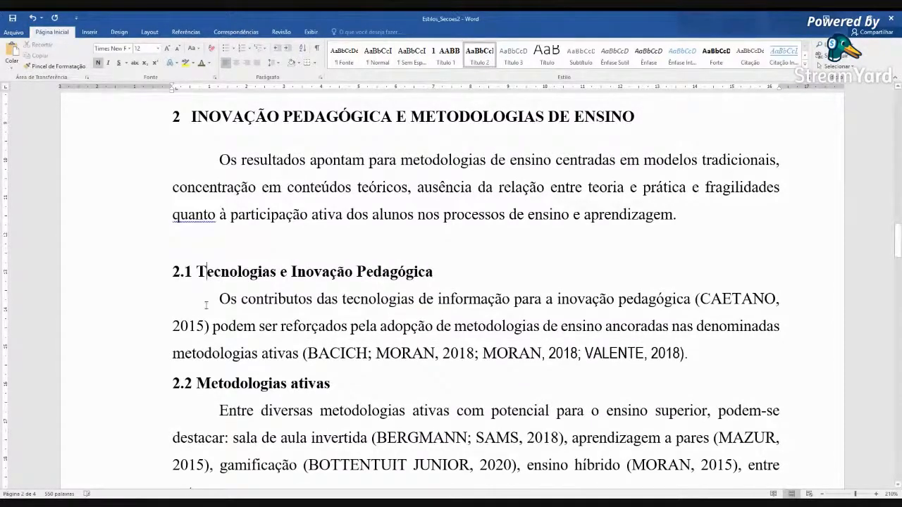
# Review the formatted headings and body text from section 1 through section 2.2 Metodologias ativas
pyautogui.click(199, 380)
pyautogui.scroll(-2, 387, 260)
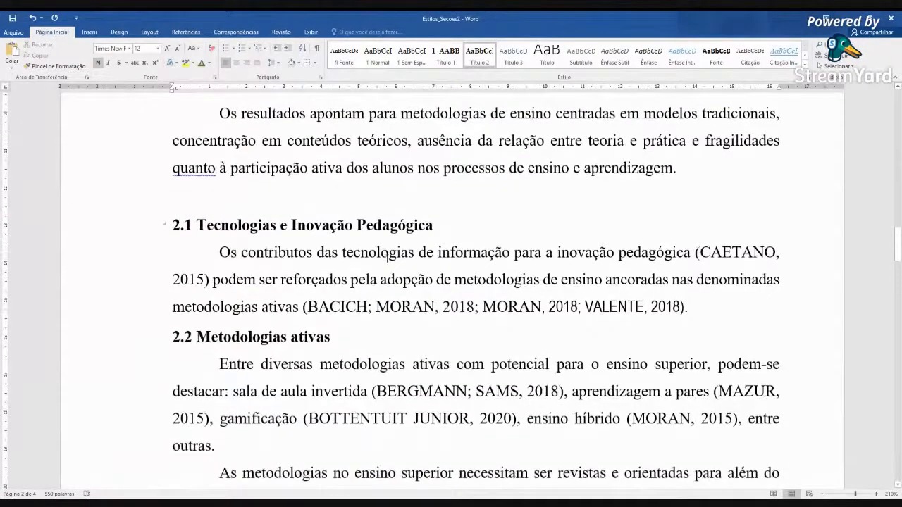
pyautogui.scroll(-2, 387, 260)
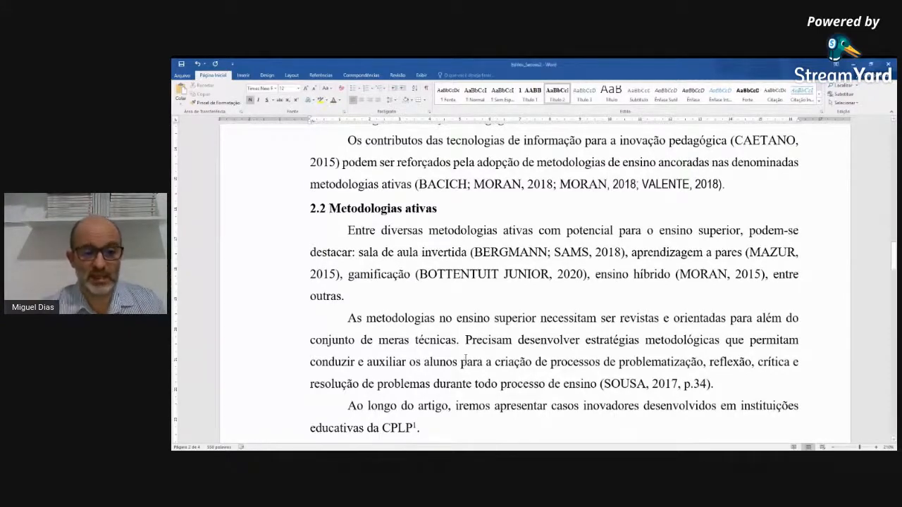
pyautogui.scroll(6, 465, 360)
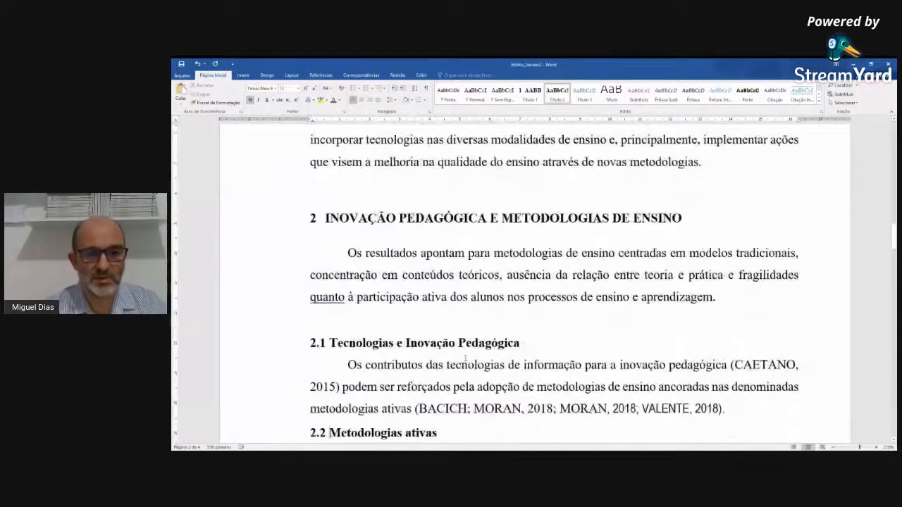
pyautogui.scroll(2, 466, 360)
pyautogui.scroll(-6, 458, 358)
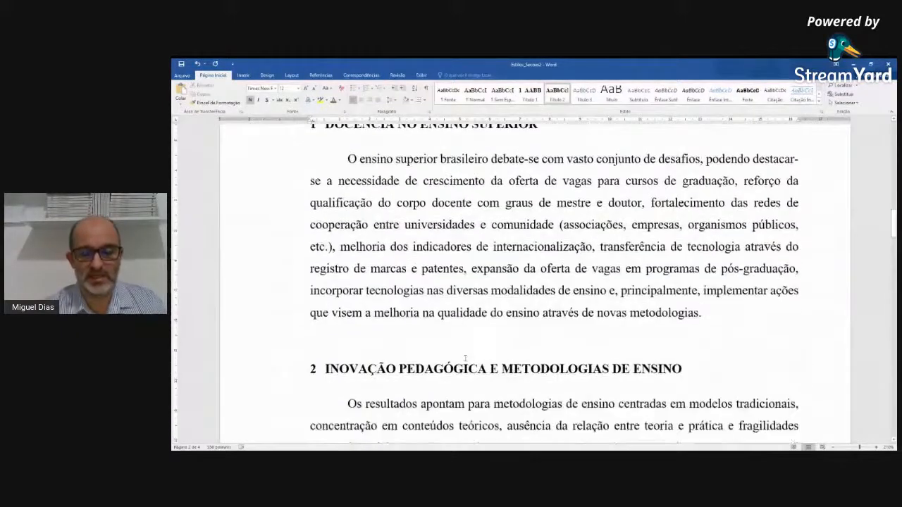
pyautogui.scroll(-1, 465, 360)
pyautogui.scroll(-3, 465, 360)
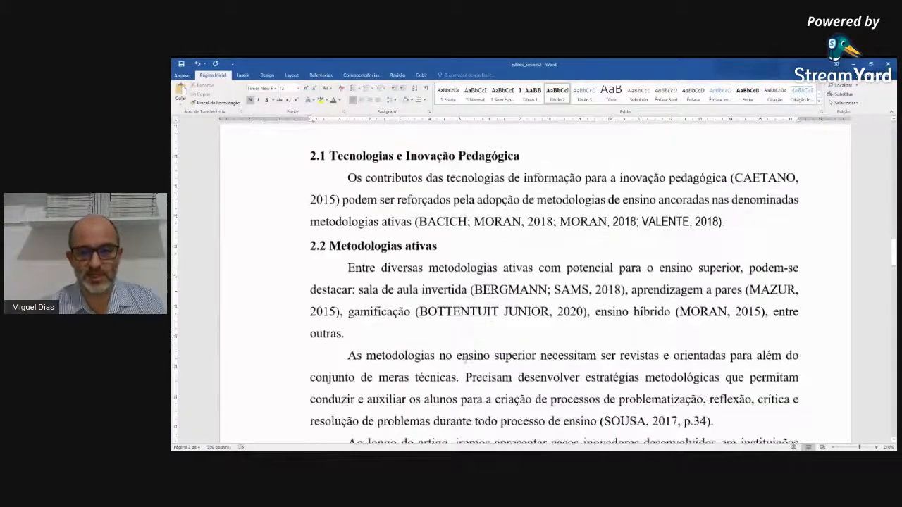
pyautogui.scroll(-2, 465, 360)
# Apply the Citação style to the quotation beginning "As metodologias no ensino superior" in section 2.2 Metodologias ativas
pyautogui.click(461, 303)
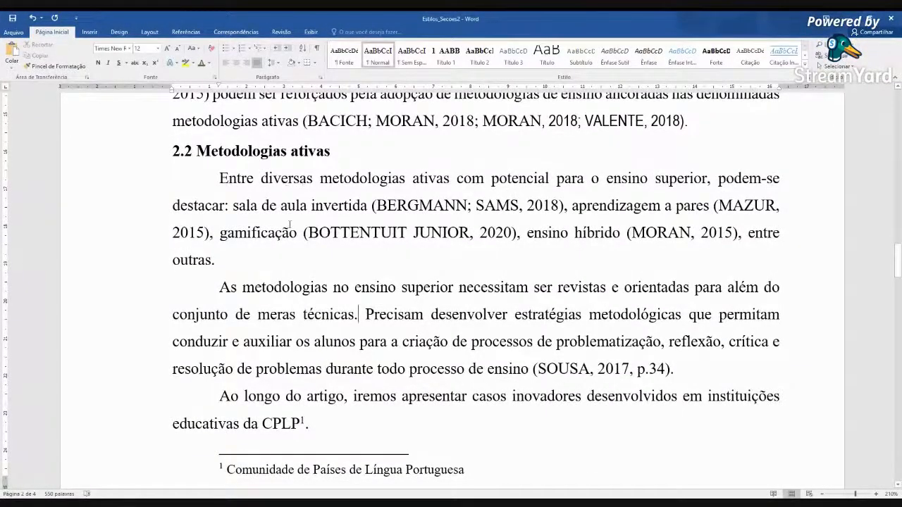
pyautogui.scroll(-1, 289, 224)
pyautogui.moveTo(220, 241); pyautogui.dragTo(675, 325)
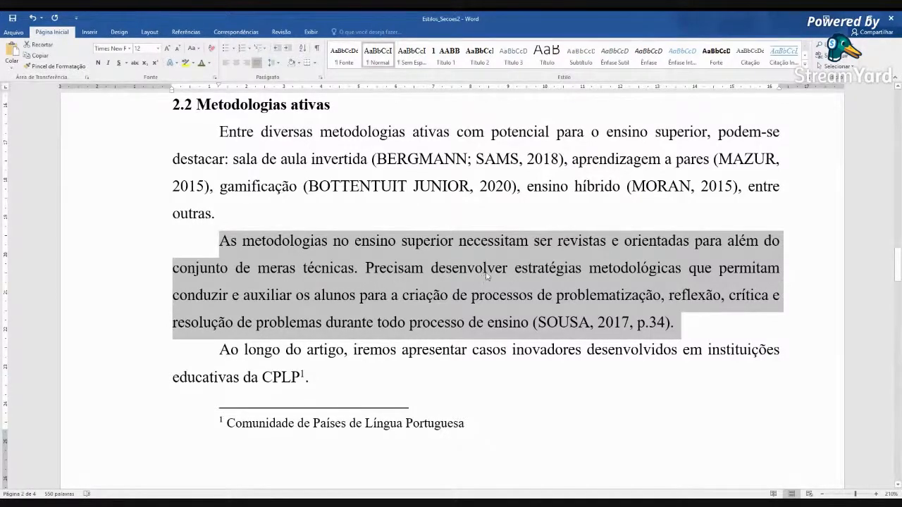
pyautogui.click(286, 255)
pyautogui.moveTo(282, 241); pyautogui.dragTo(324, 322)
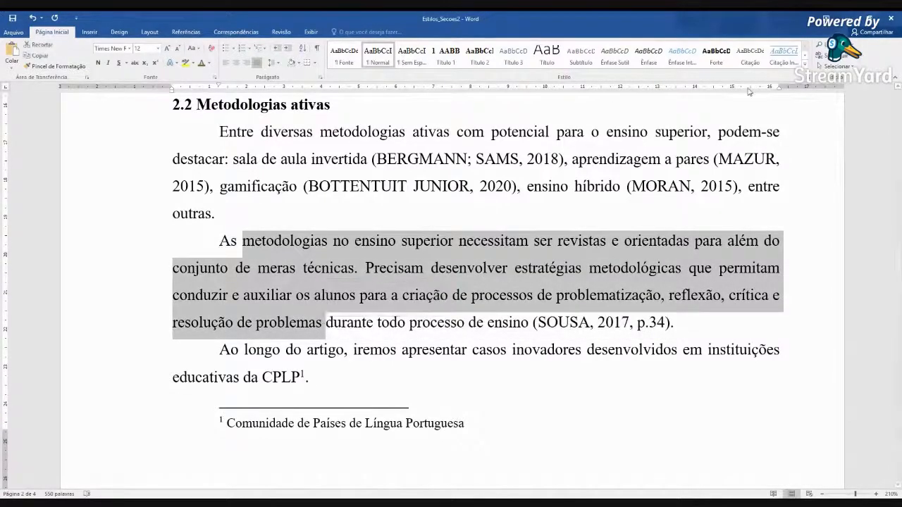
pyautogui.click(750, 61)
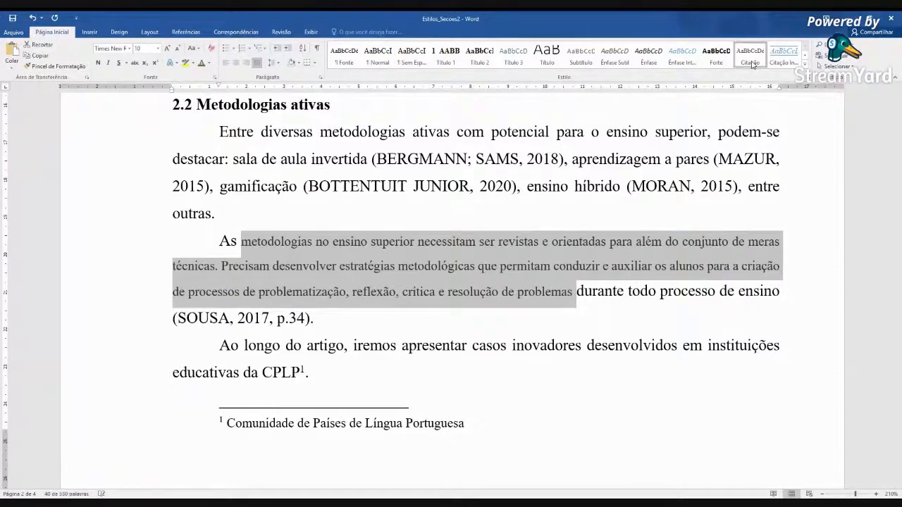
pyautogui.click(318, 241)
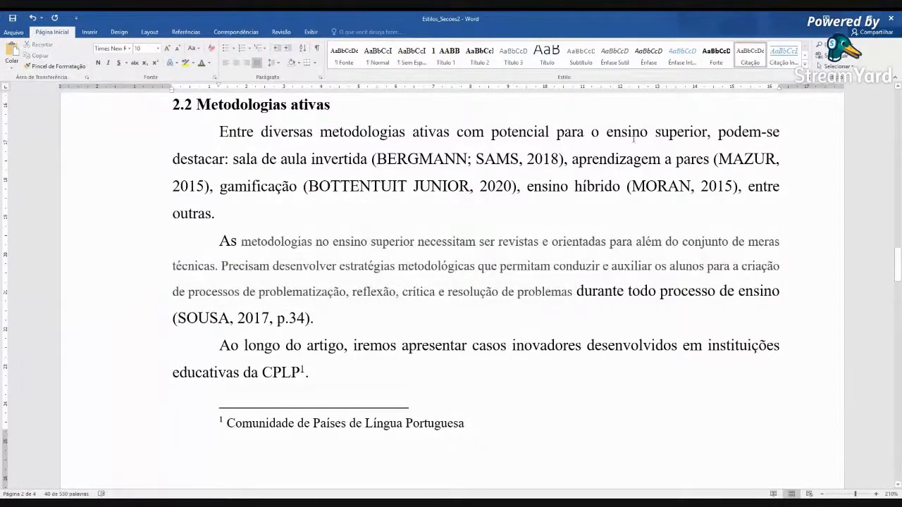
pyautogui.click(751, 62)
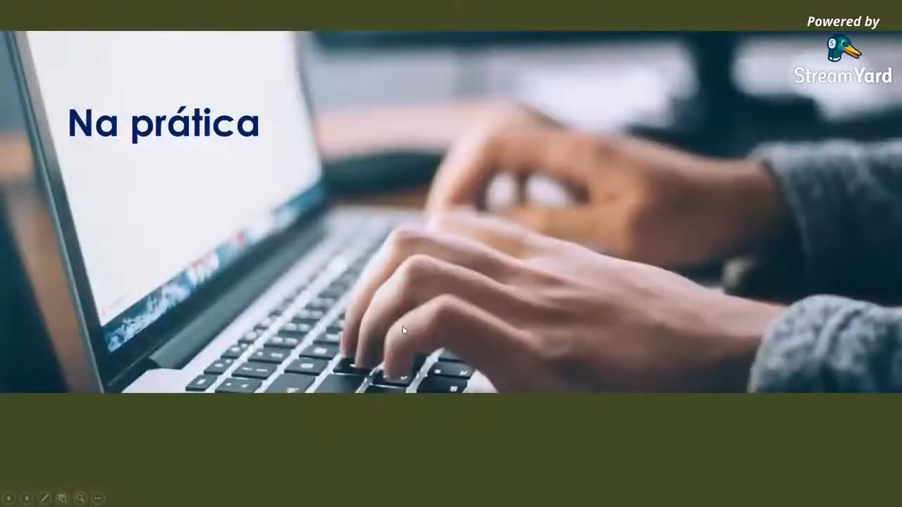
pyautogui.click(402, 325)
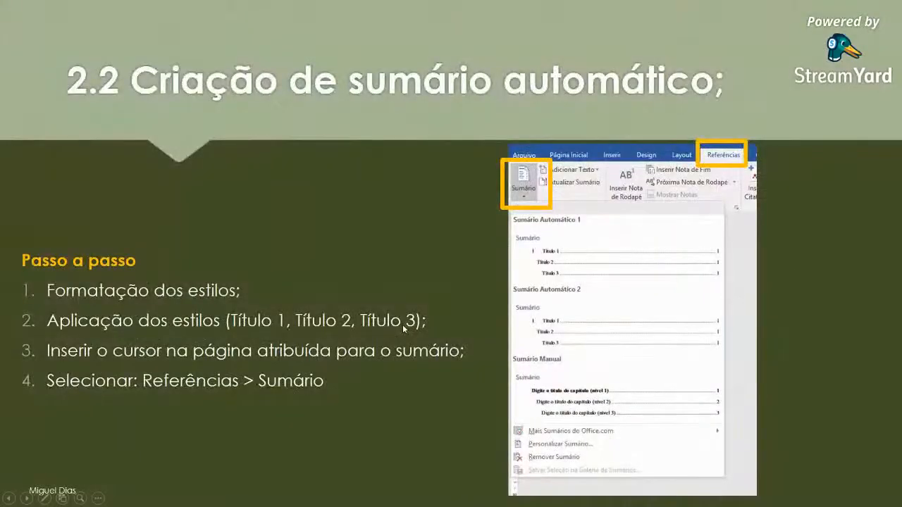